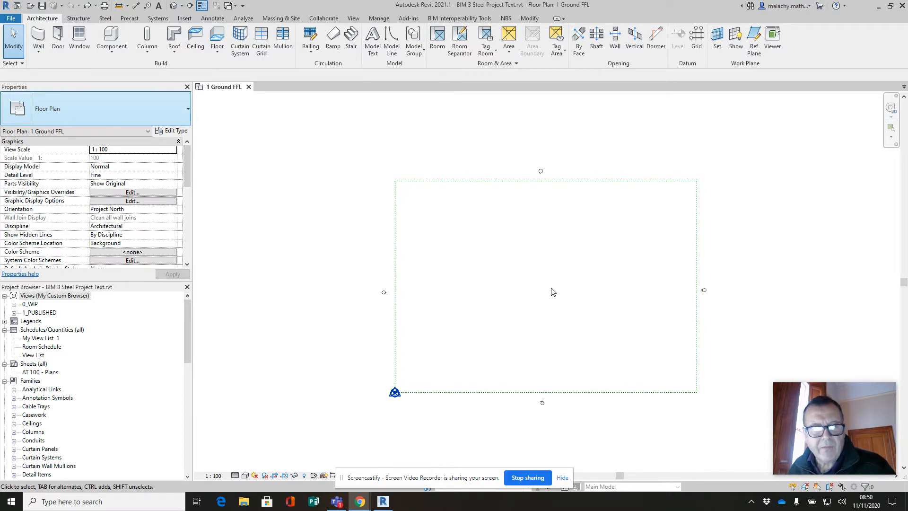
Draw a vertical grid line in the ground floor plan, about 26,936 mm in from the left crop boundary
{"action": "scroll", "coordinate": [554, 287], "scroll_direction": "up", "scroll_amount": 1}
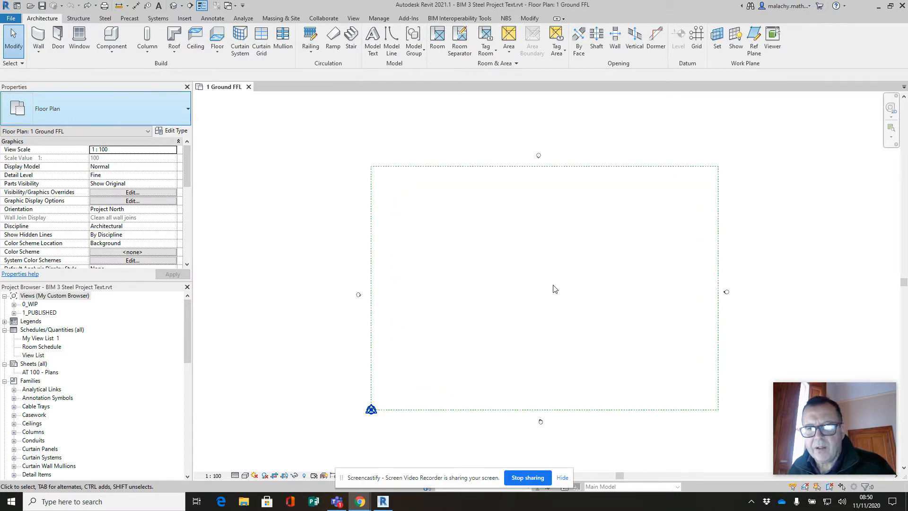
{"action": "left_click", "coordinate": [10, 18]}
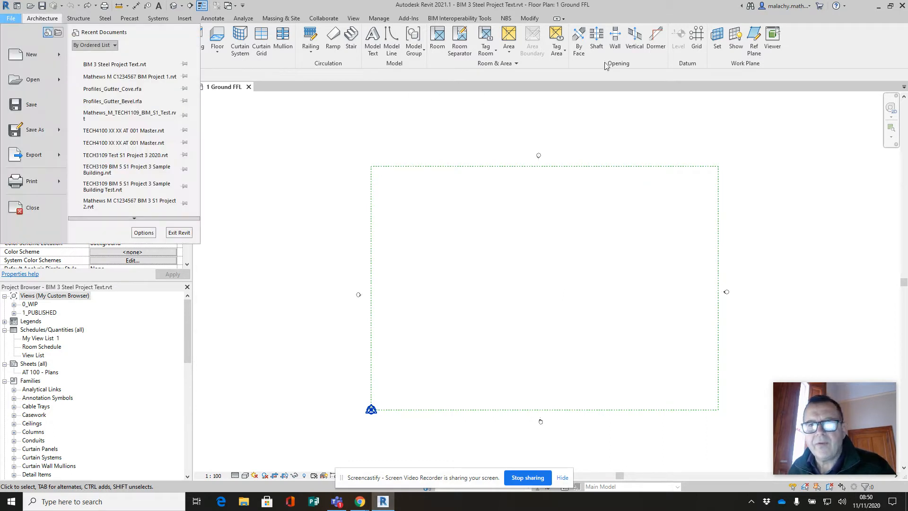
{"action": "left_click", "coordinate": [697, 41]}
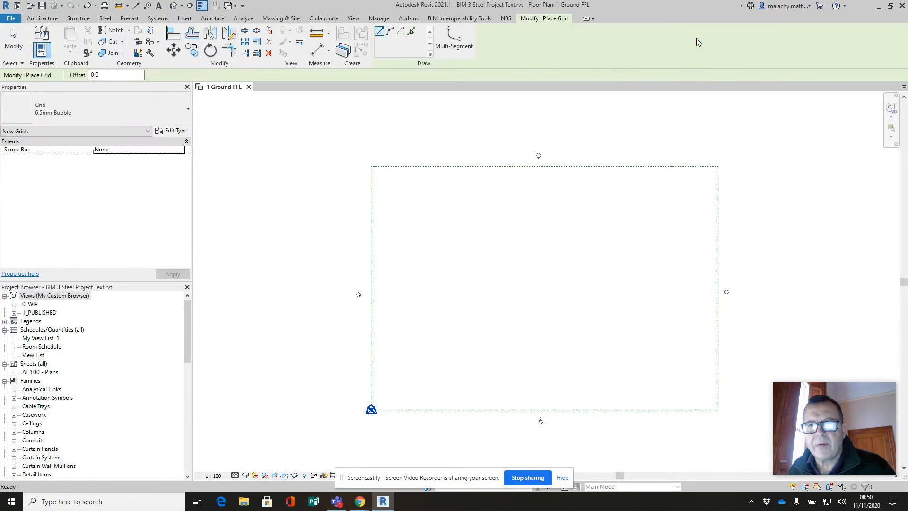
{"action": "left_click", "coordinate": [482, 330]}
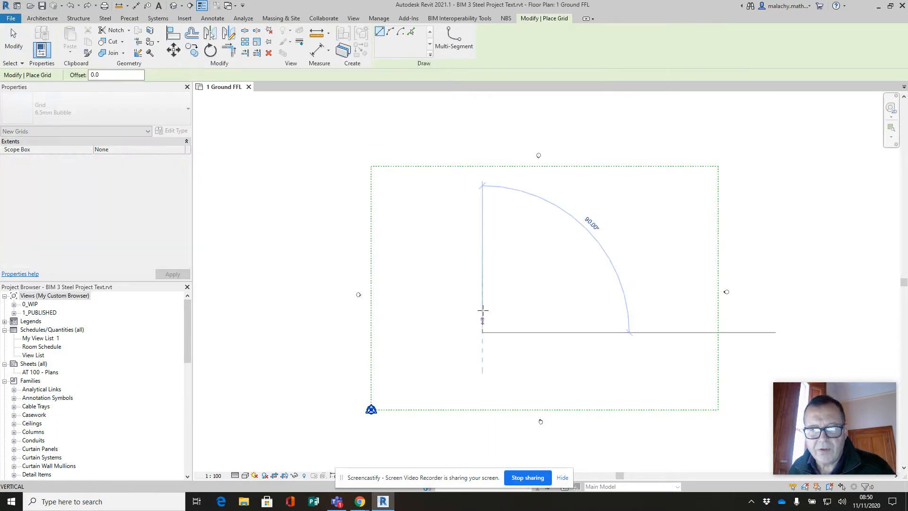
{"action": "left_click", "coordinate": [482, 256]}
{"action": "key", "text": "Escape"}
{"action": "key", "text": "Escape"}
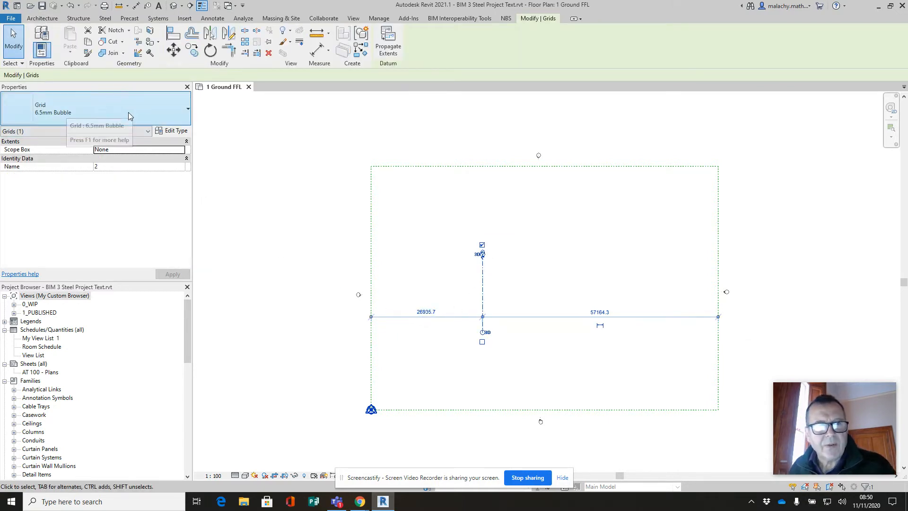
Duplicate the selected grid line's 6.5mm Bubble type as a new type named Arch Grid
{"action": "left_click", "coordinate": [174, 131]}
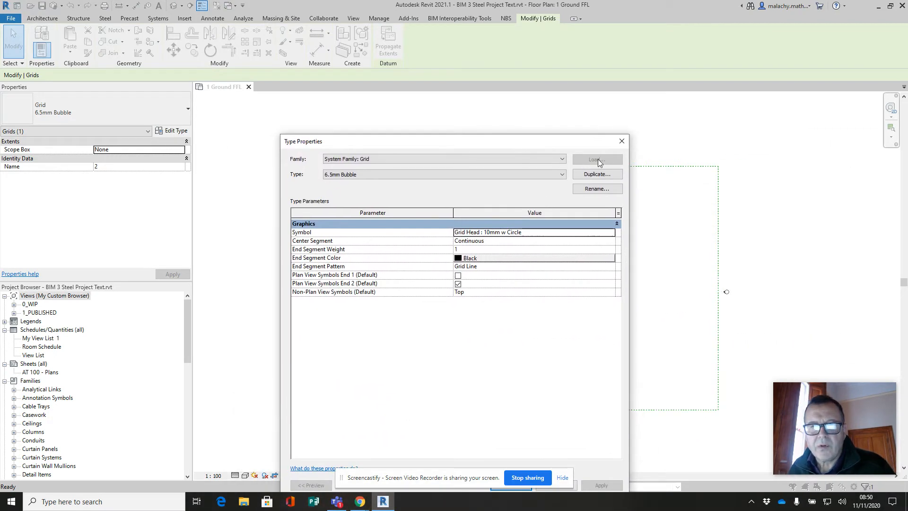
{"action": "left_click", "coordinate": [597, 174]}
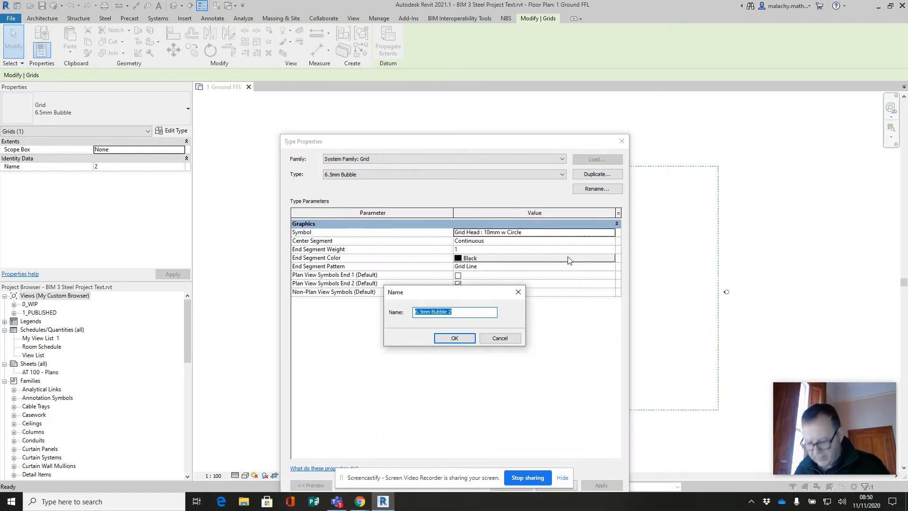
{"action": "type", "text": "A"}
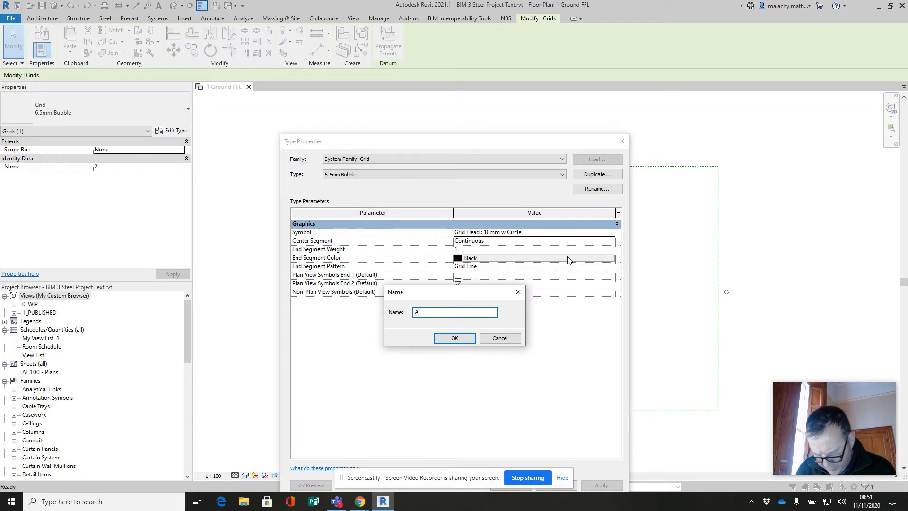
{"action": "type", "text": "rch Grid"}
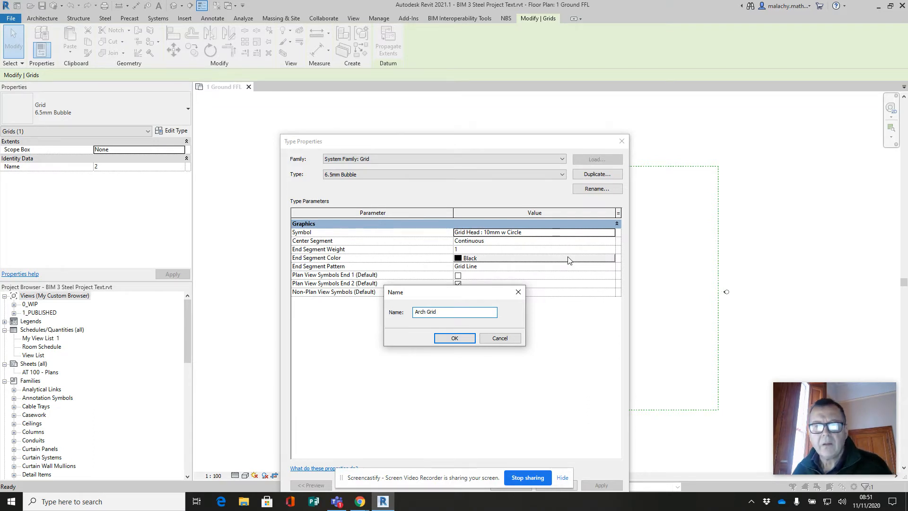
{"action": "left_click", "coordinate": [455, 339]}
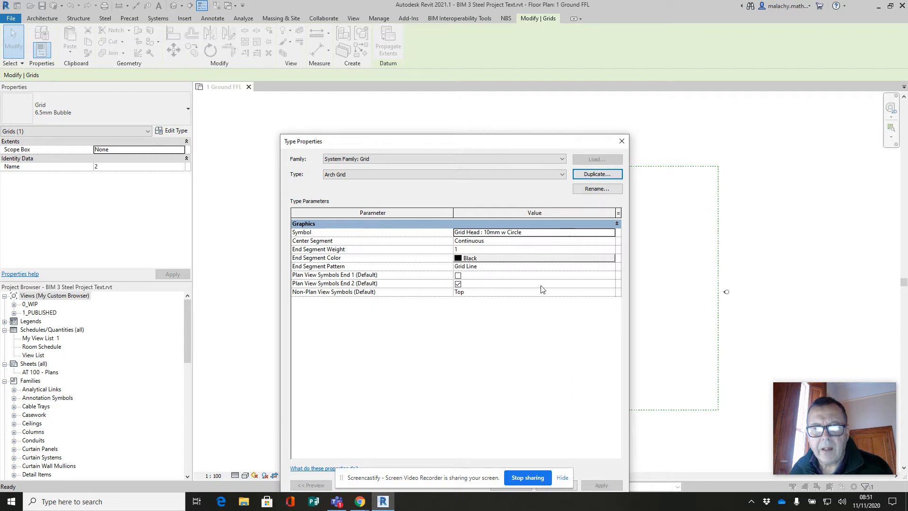
Set the Arch Grid type's symbol to BG_ANS_GridHead_R20 : Typical and its end segment color to grey RGB 128-128-128
{"action": "left_click", "coordinate": [607, 234]}
{"action": "left_click", "coordinate": [611, 232]}
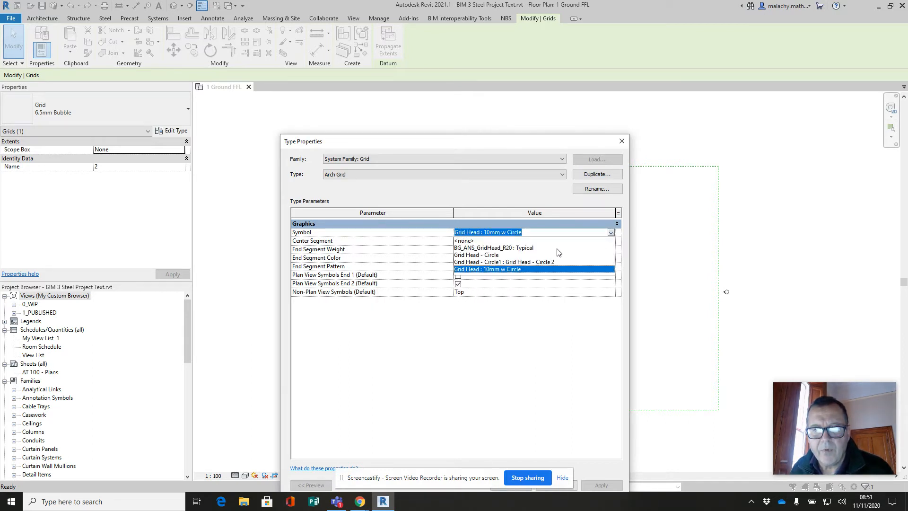
{"action": "left_click", "coordinate": [519, 248]}
{"action": "left_click", "coordinate": [490, 258]}
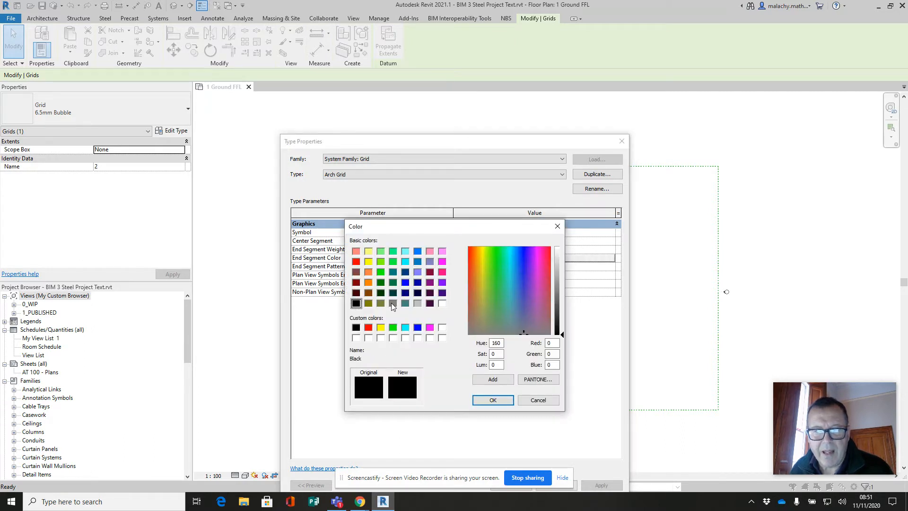
{"action": "left_click", "coordinate": [392, 302]}
{"action": "left_click", "coordinate": [493, 399]}
Set the Arch Grid type's end segment pattern to Grid Line 1/4" and apply the type changes
{"action": "left_click", "coordinate": [610, 268]}
{"action": "left_click", "coordinate": [611, 266]}
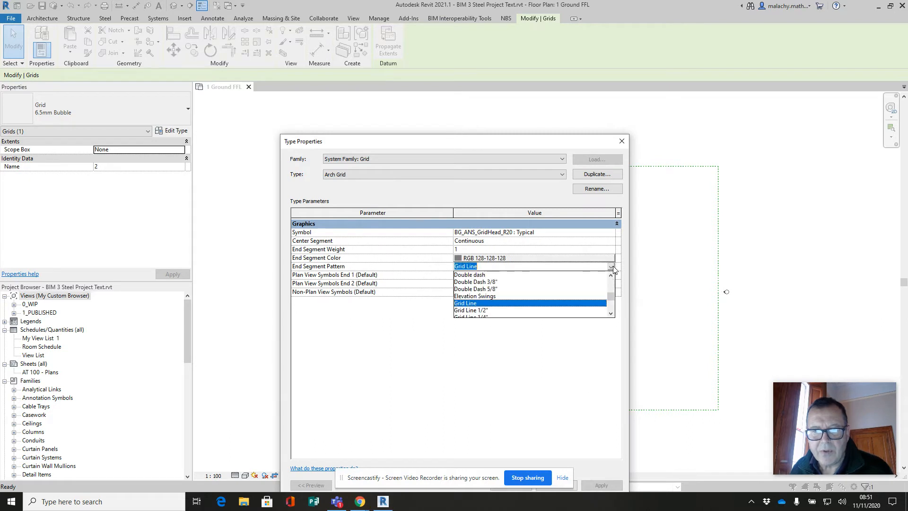
{"action": "left_click", "coordinate": [492, 316]}
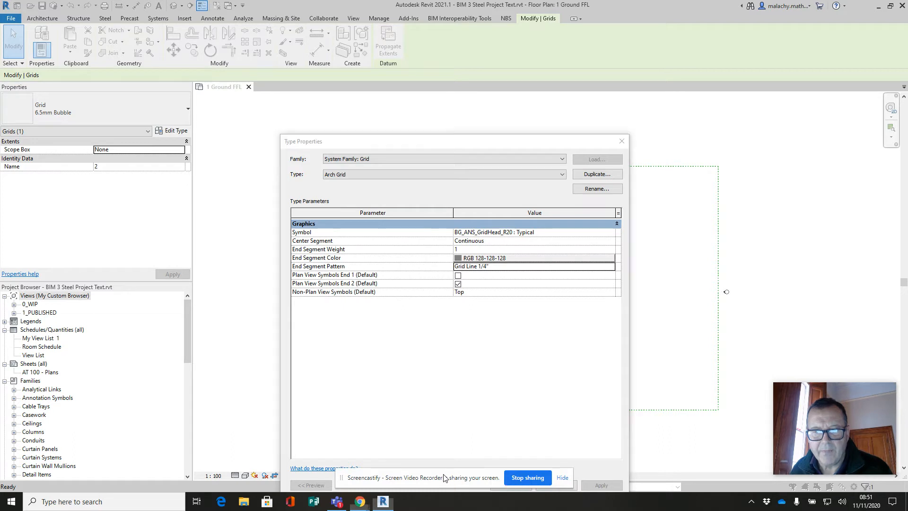
{"action": "left_click_drag", "start_coordinate": [463, 475], "coordinate": [279, 453]}
{"action": "left_click", "coordinate": [511, 484]}
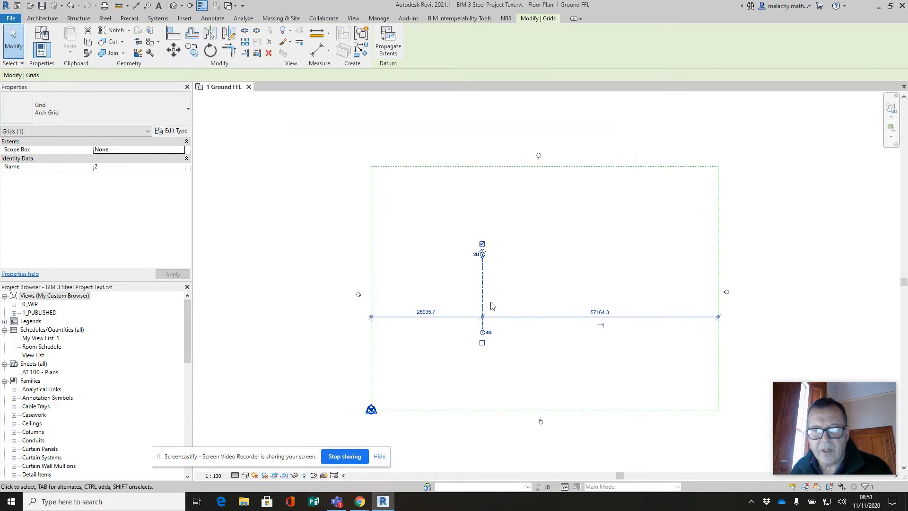
{"action": "left_click", "coordinate": [502, 284]}
{"action": "scroll", "coordinate": [492, 272], "scroll_direction": "up", "scroll_amount": 3}
{"action": "scroll", "coordinate": [492, 271], "scroll_direction": "up", "scroll_amount": 1}
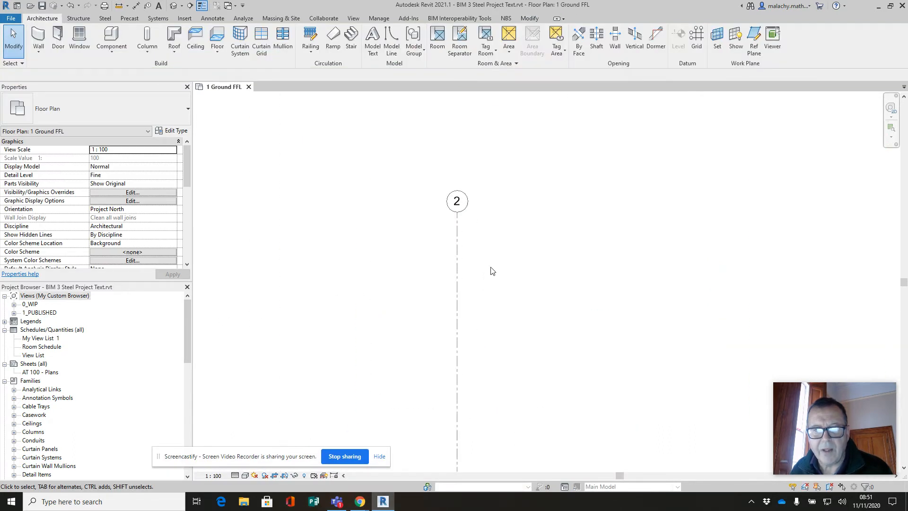
Duplicate grid line 2's Arch Grid type as a new type named Eng Grid
{"action": "left_click", "coordinate": [456, 269]}
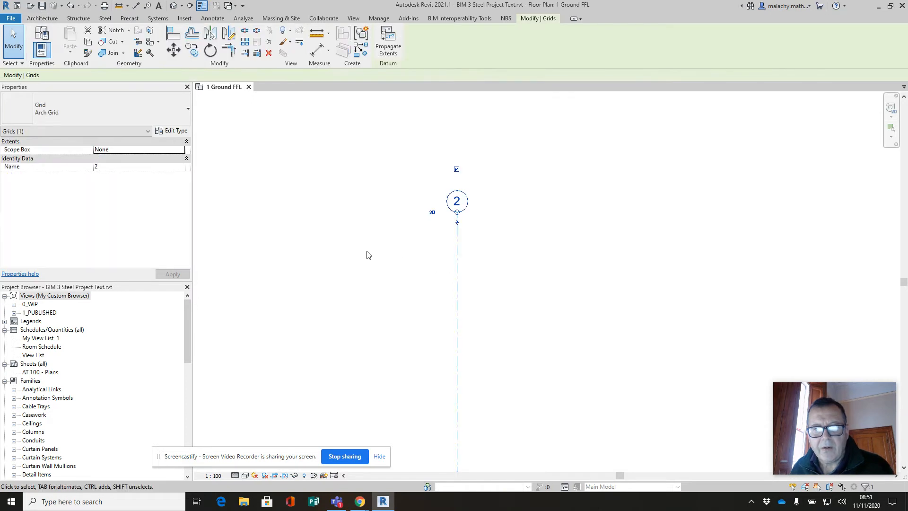
{"action": "left_click", "coordinate": [173, 130]}
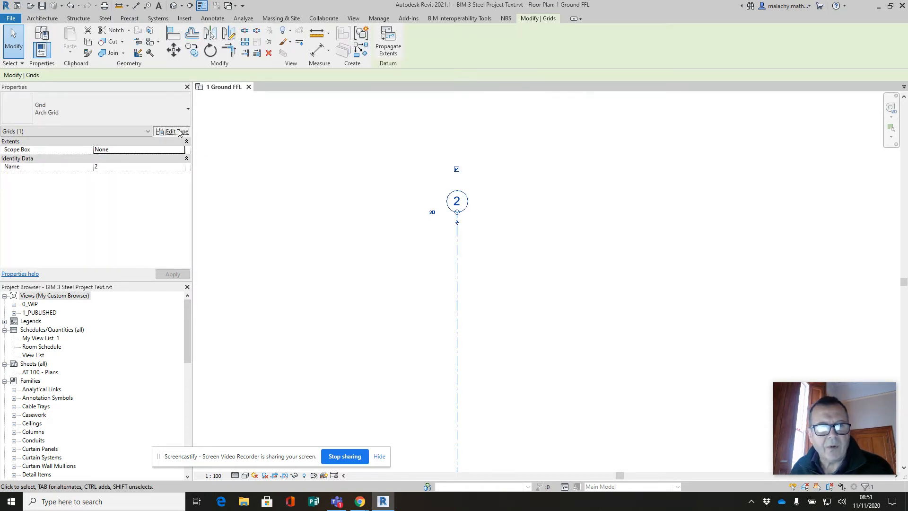
{"action": "left_click", "coordinate": [597, 166]}
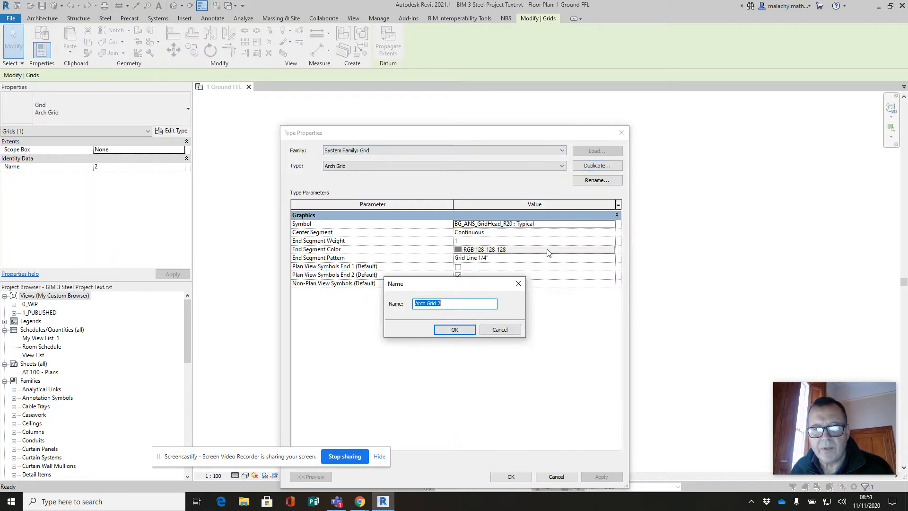
{"action": "left_click", "coordinate": [424, 304]}
{"action": "left_click_drag", "start_coordinate": [424, 304], "coordinate": [413, 305]}
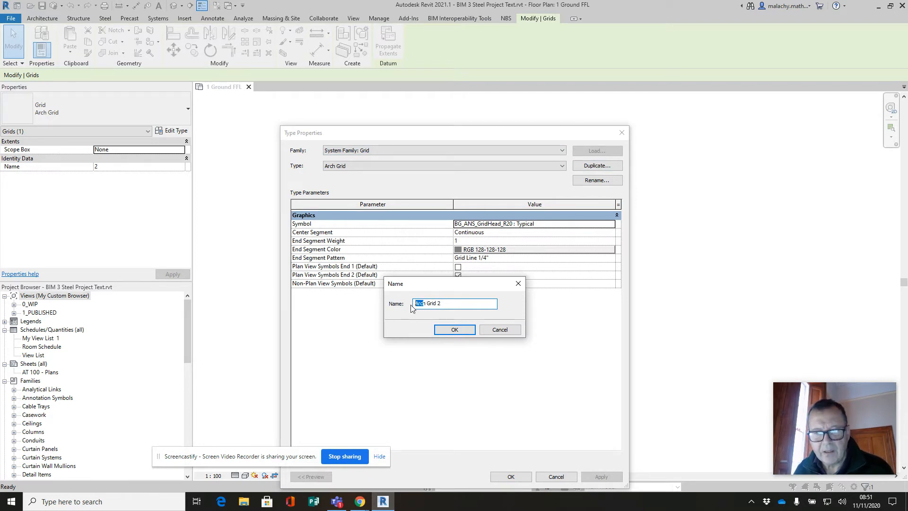
{"action": "key", "text": "Delete"}
{"action": "key", "text": "Delete"}
{"action": "key", "text": "Delete"}
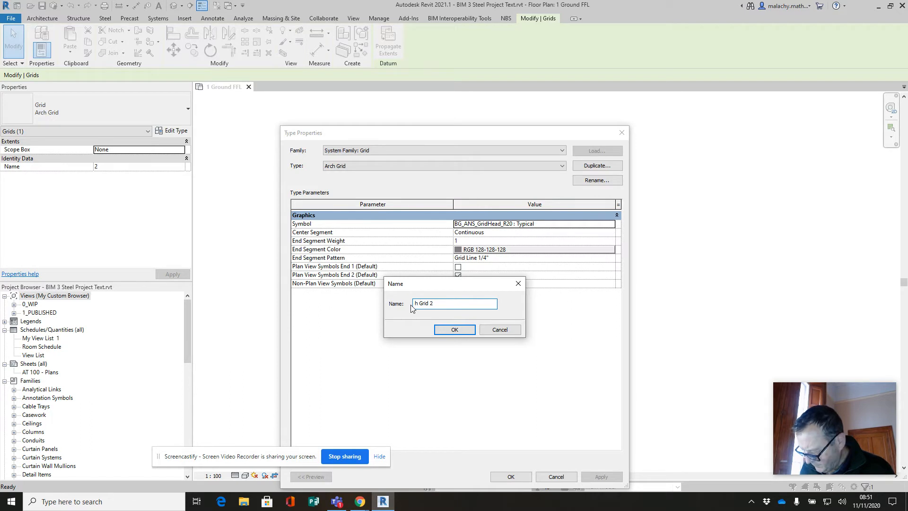
{"action": "type", "text": "E"}
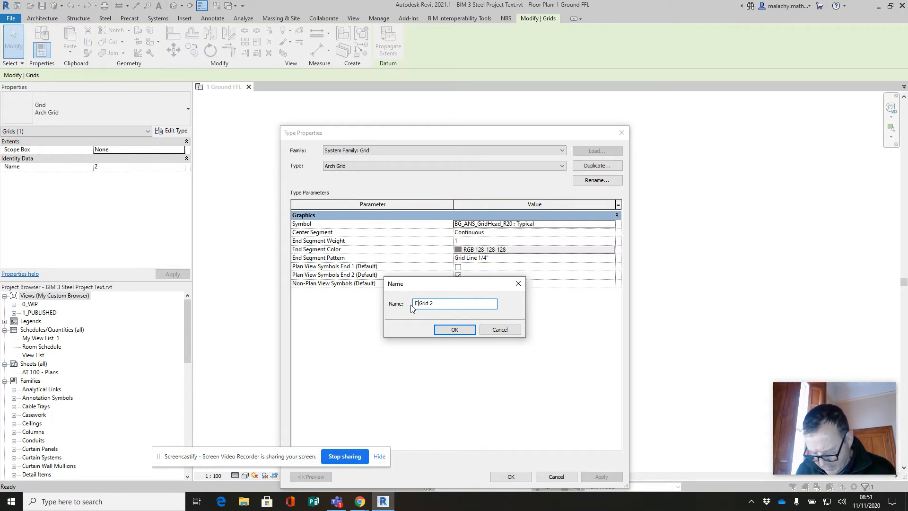
{"action": "type", "text": "ng"}
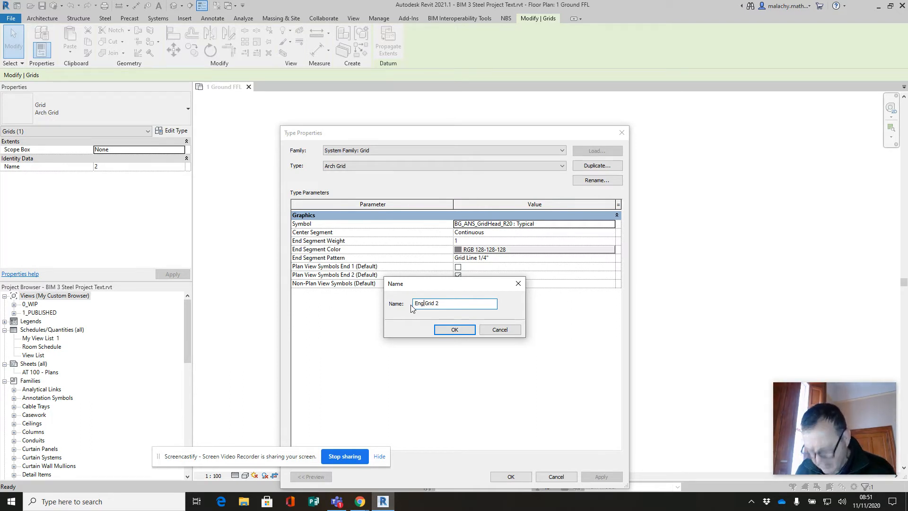
{"action": "left_click", "coordinate": [443, 301]}
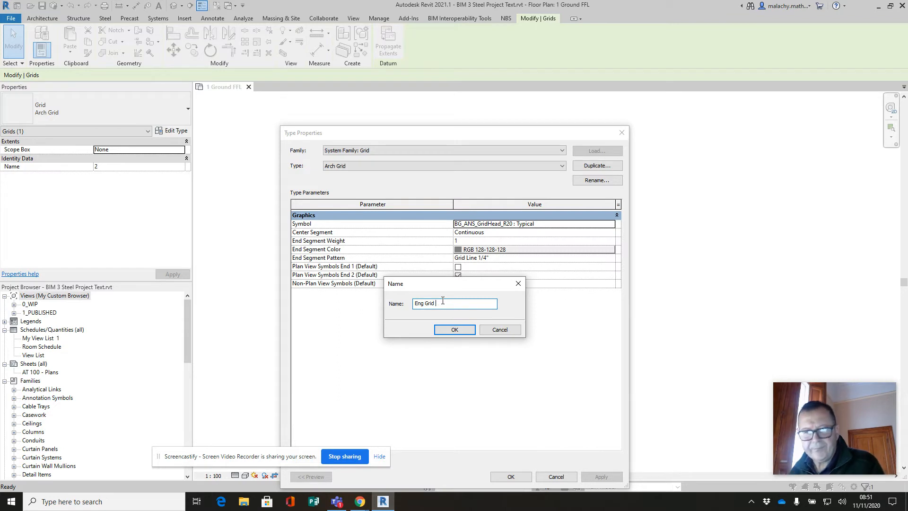
{"action": "left_click", "coordinate": [444, 331]}
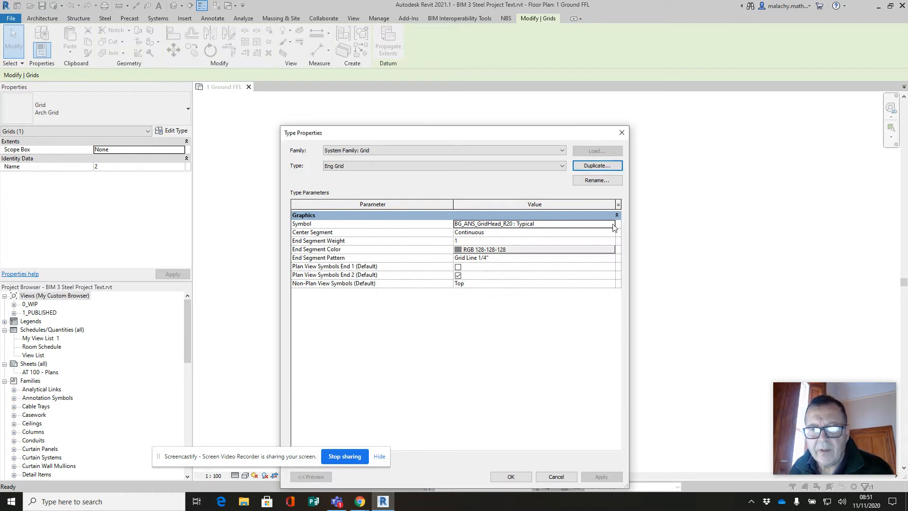
Set the Eng Grid type's end segment color to red and its end segment pattern to Grid Line
{"action": "left_click", "coordinate": [610, 252]}
{"action": "left_click", "coordinate": [368, 318]}
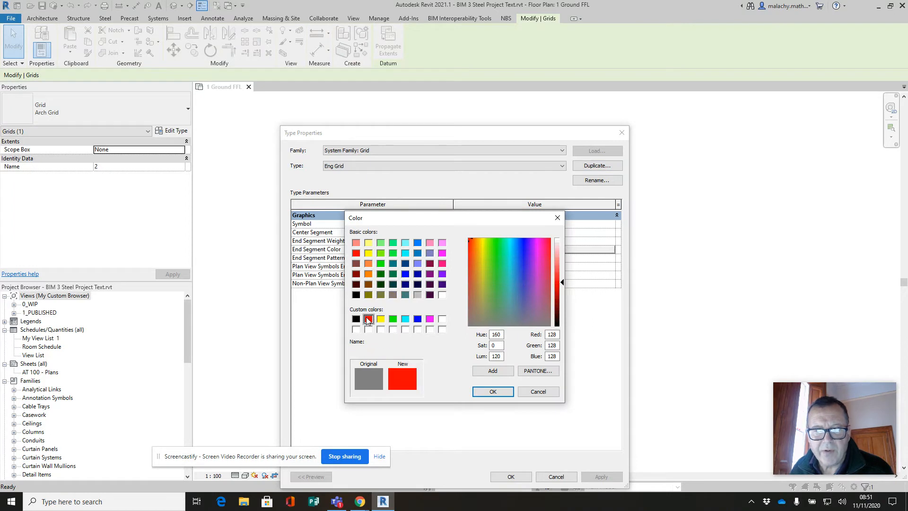
{"action": "left_click", "coordinate": [494, 391]}
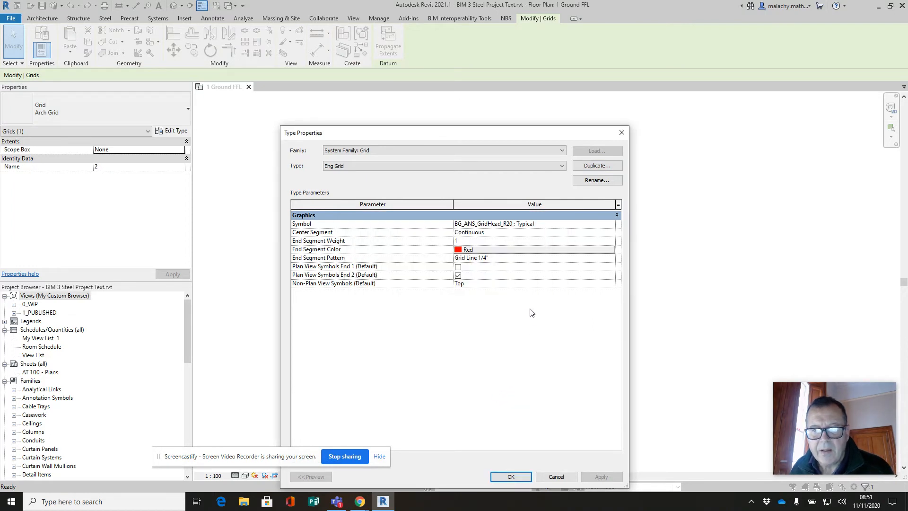
{"action": "left_click", "coordinate": [609, 259]}
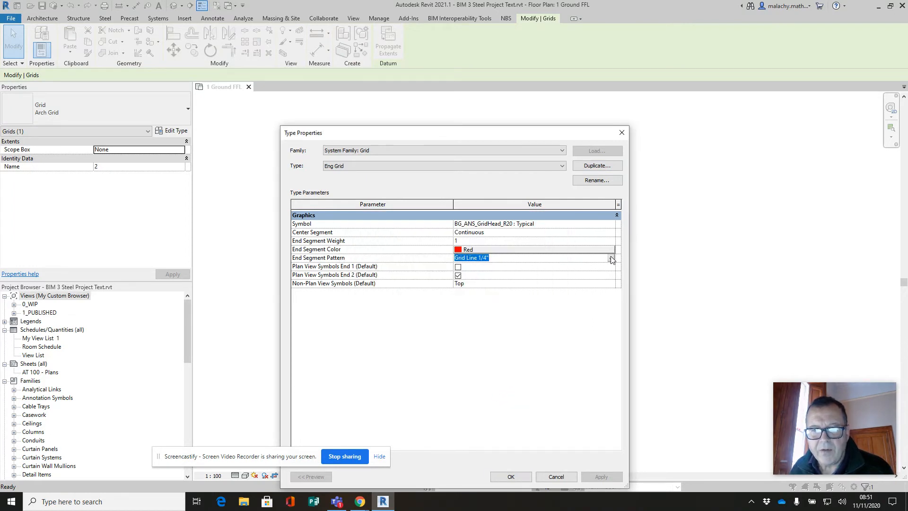
{"action": "left_click", "coordinate": [610, 257]}
{"action": "scroll", "coordinate": [494, 278], "scroll_direction": "up", "scroll_amount": 2}
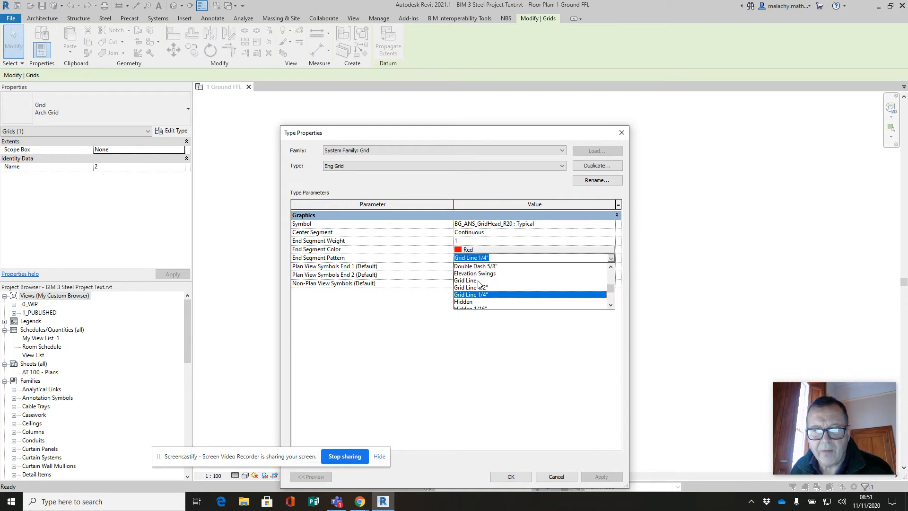
{"action": "left_click", "coordinate": [478, 283]}
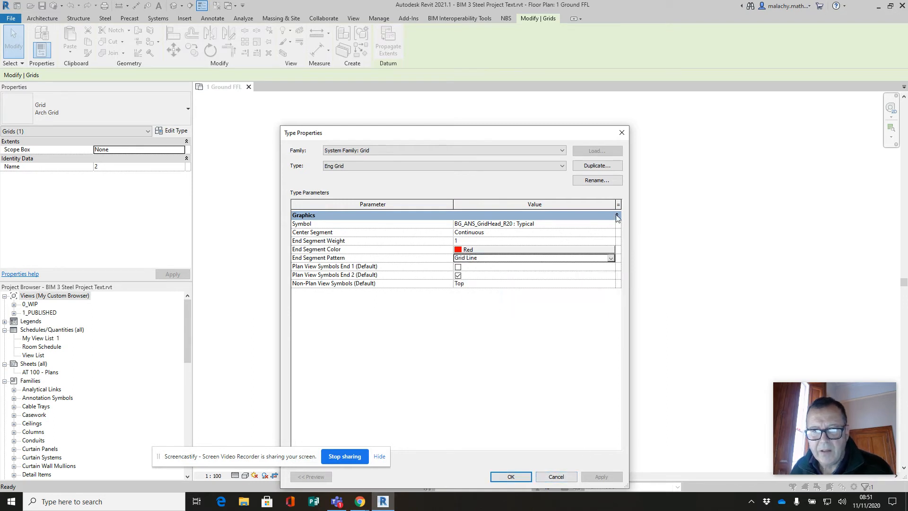
Lighten the Eng Grid end segment color to RGB 255-136-136 and apply the type changes
{"action": "left_click", "coordinate": [608, 250]}
{"action": "left_click_drag", "start_coordinate": [562, 282], "coordinate": [561, 261]}
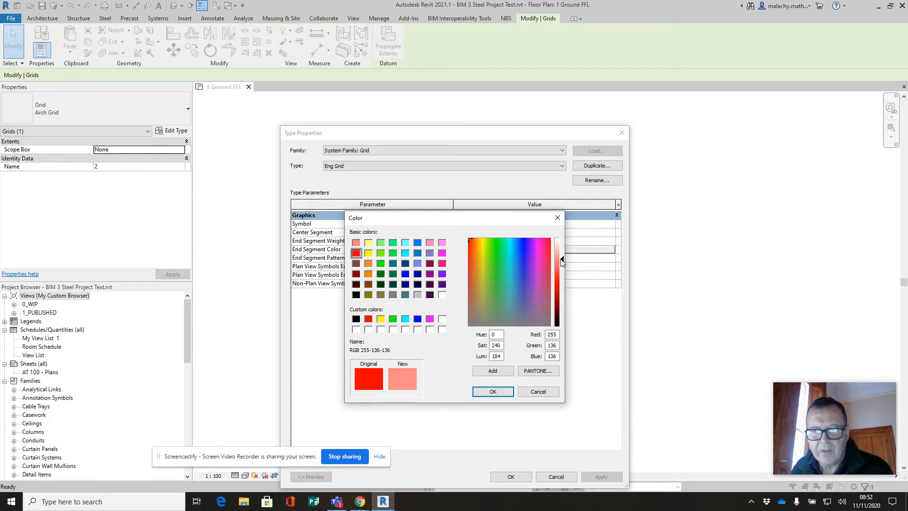
{"action": "left_click", "coordinate": [492, 392]}
{"action": "left_click", "coordinate": [511, 476]}
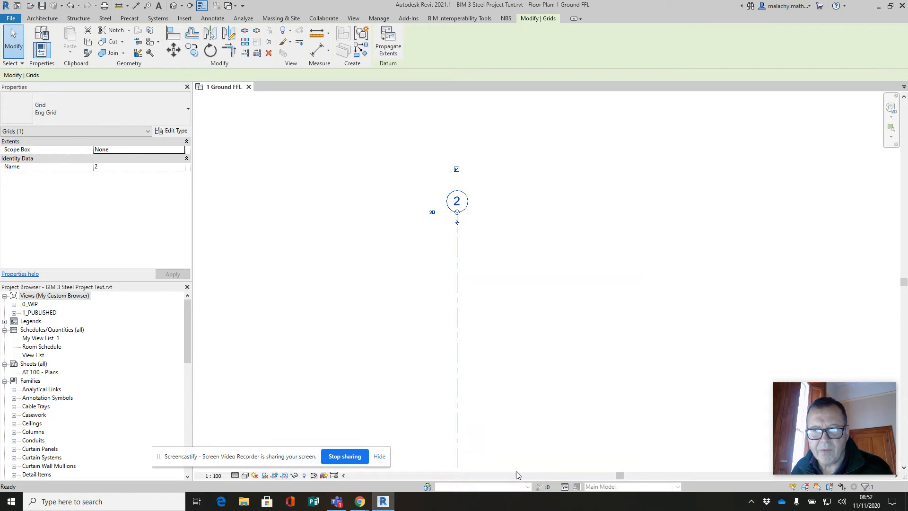
{"action": "key", "text": "Escape"}
Draw a second vertical grid line 41000 mm from the left crop boundary, with both ends aligned to grid line 2
{"action": "scroll", "coordinate": [495, 325], "scroll_direction": "down", "scroll_amount": 4}
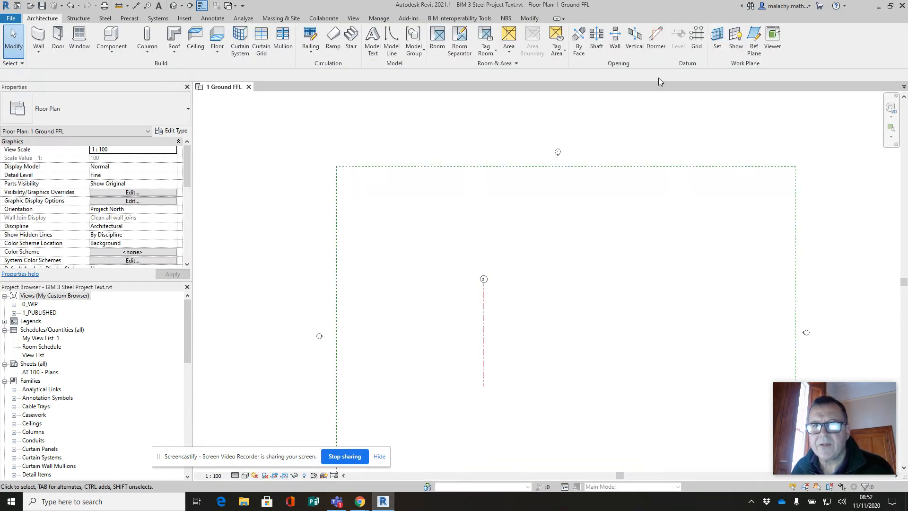
{"action": "left_click", "coordinate": [697, 42]}
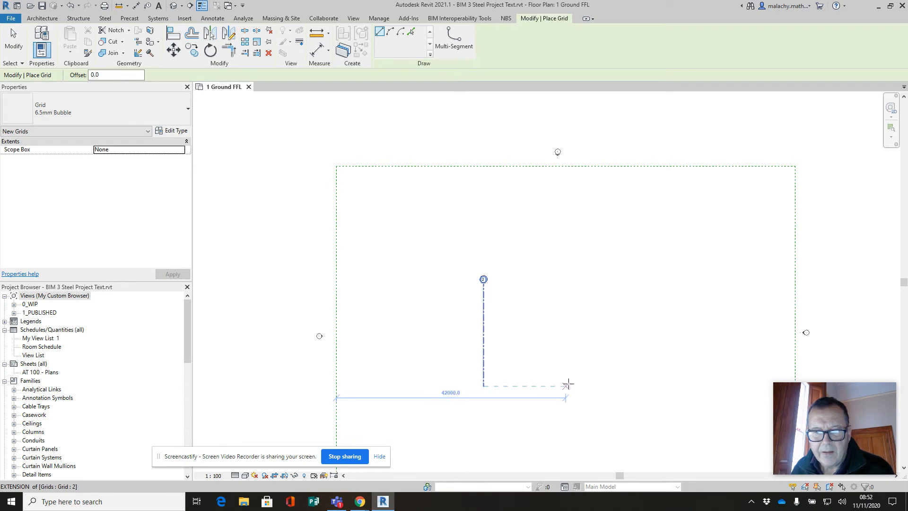
{"action": "left_click", "coordinate": [561, 385]}
{"action": "left_click", "coordinate": [557, 279]}
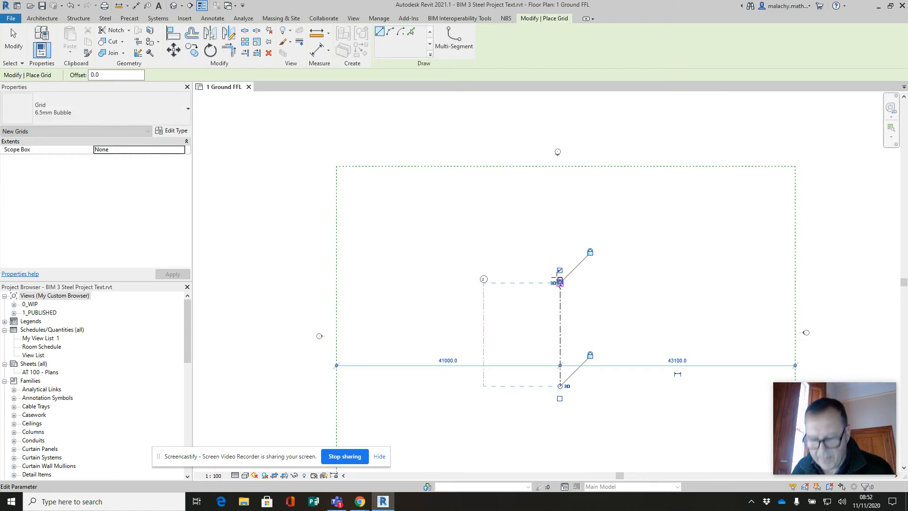
{"action": "key", "text": "Escape"}
{"action": "key", "text": "Escape"}
Change the type of grid line 3 to Arch Grid
{"action": "scroll", "coordinate": [520, 307], "scroll_direction": "up", "scroll_amount": 3}
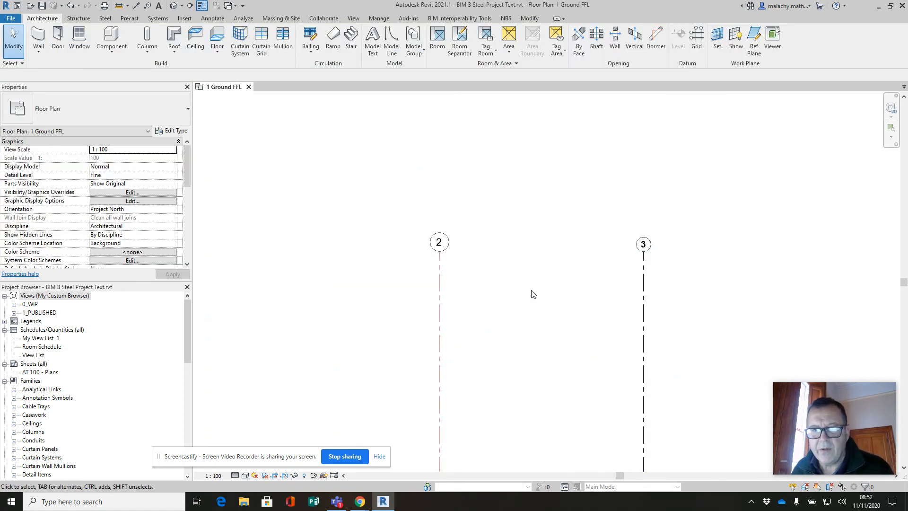
{"action": "left_click", "coordinate": [643, 265]}
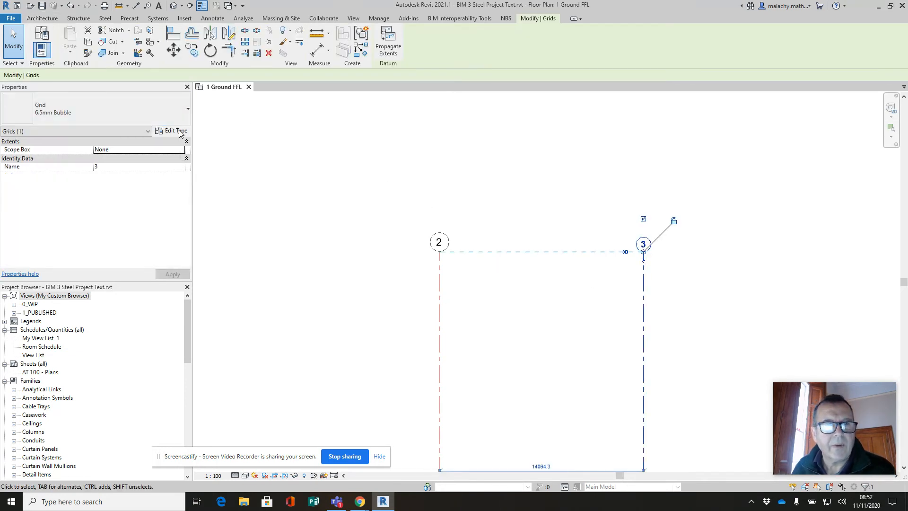
{"action": "left_click", "coordinate": [163, 109]}
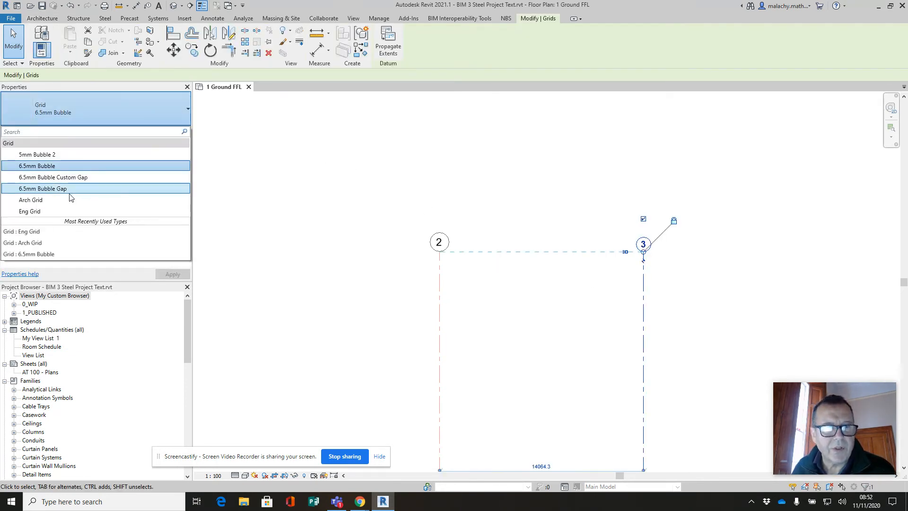
{"action": "left_click", "coordinate": [119, 199]}
{"action": "left_click", "coordinate": [264, 199]}
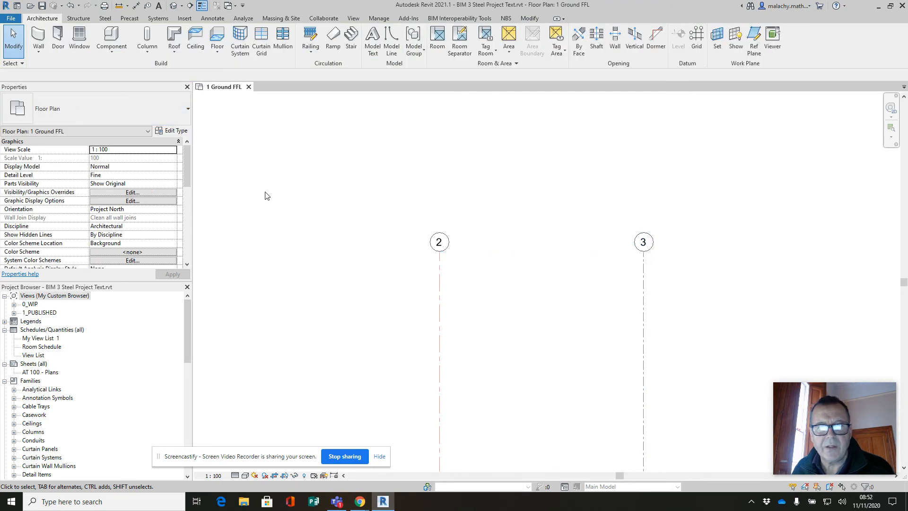
{"action": "scroll", "coordinate": [529, 288], "scroll_direction": "down", "scroll_amount": 2}
{"action": "middle_click_drag", "start_coordinate": [509, 323], "coordinate": [515, 271]}
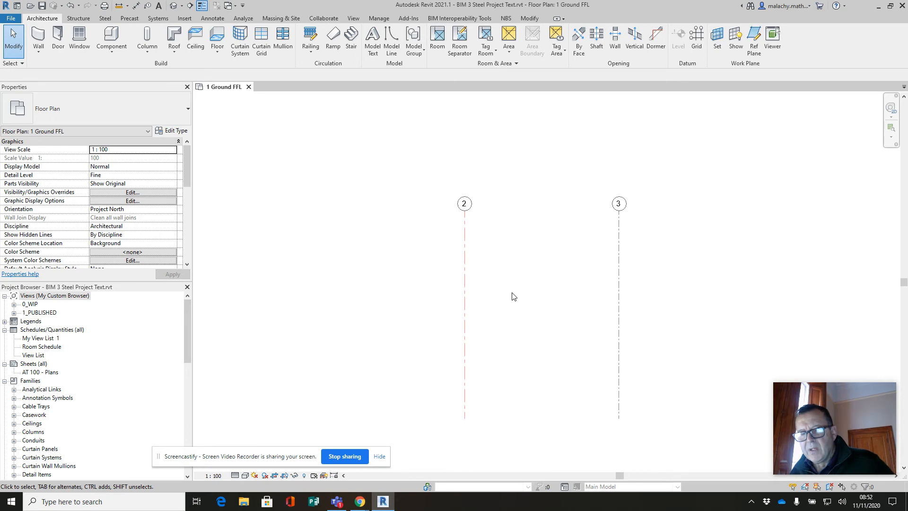